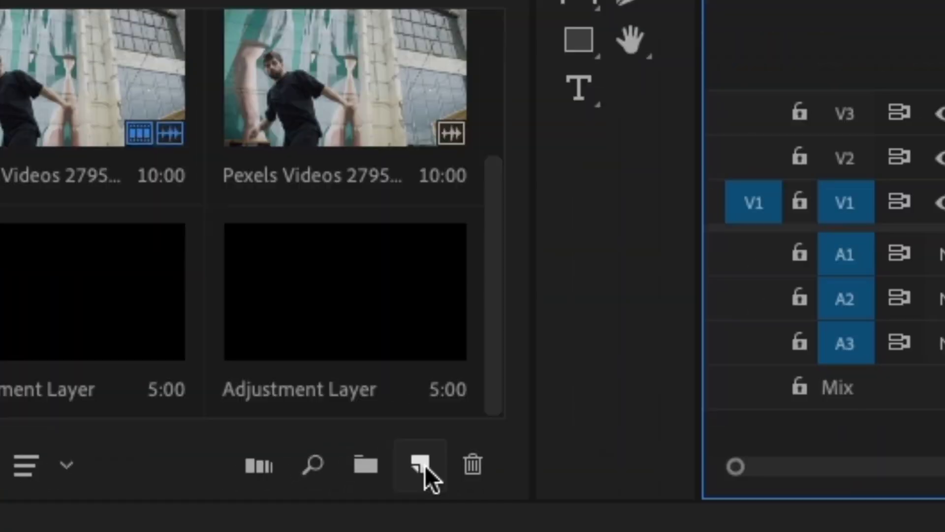
Create an adjustment layer, place it on V3 above the clip and fit its length to the clip.
left_click(222, 513)
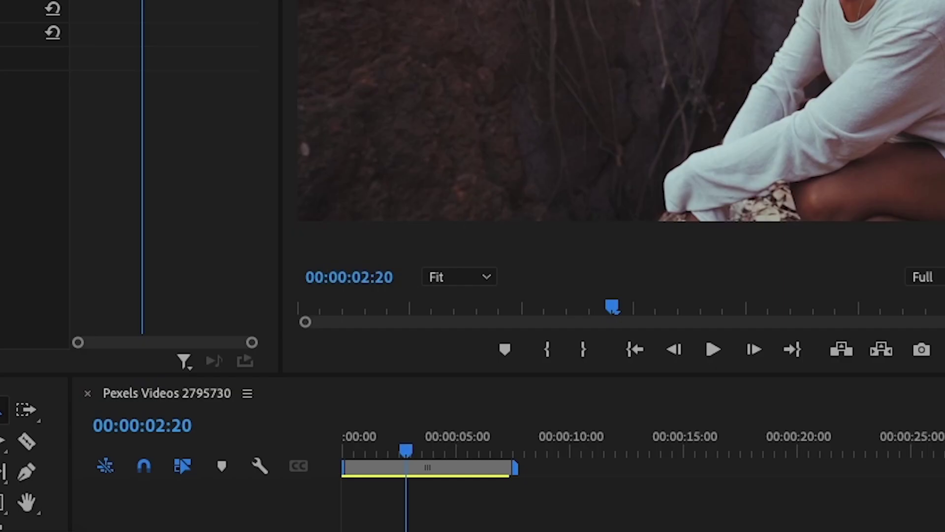
left_click(595, 319)
left_click_drag(57, 461, 485, 415)
left_click_drag(591, 259, 597, 258)
left_click(551, 256)
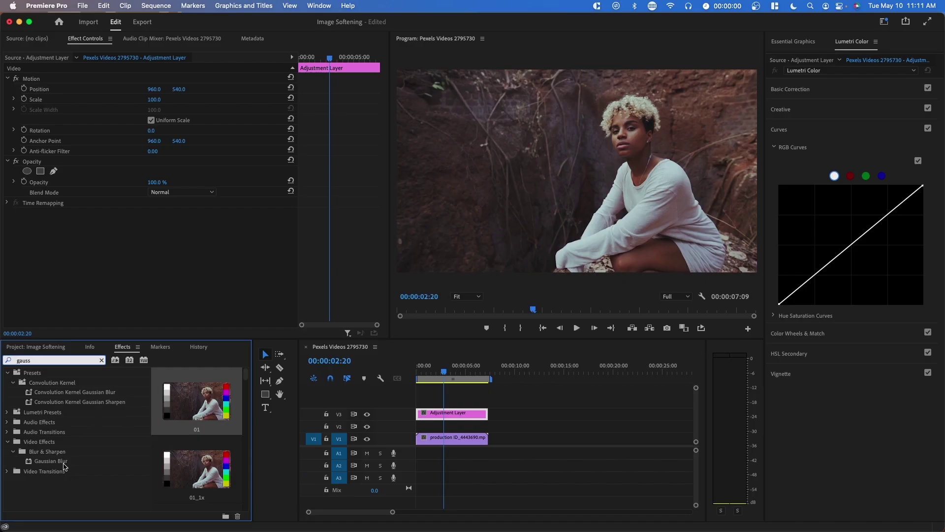
Apply Gaussian Blur to the adjustment layer and set its Blurriness to 75.
double_click(153, 361)
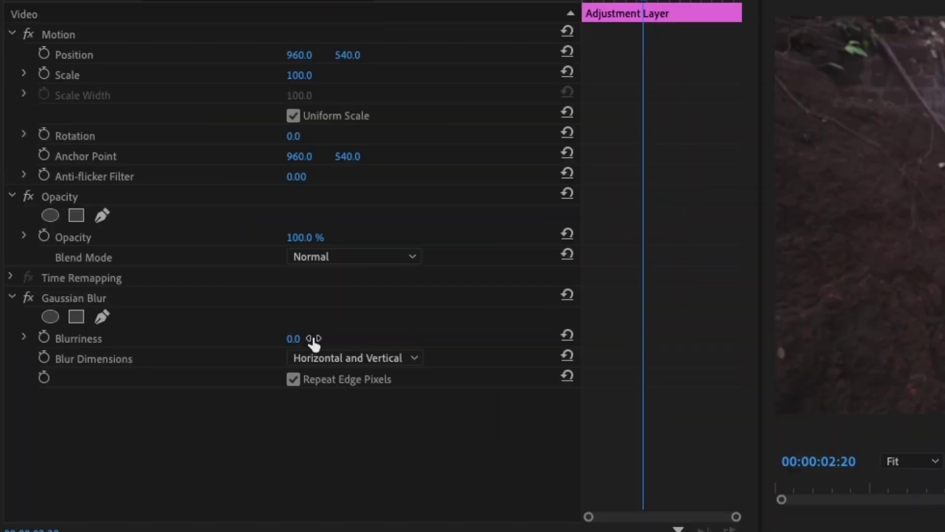
left_click(312, 339)
type("75")
key("Return")
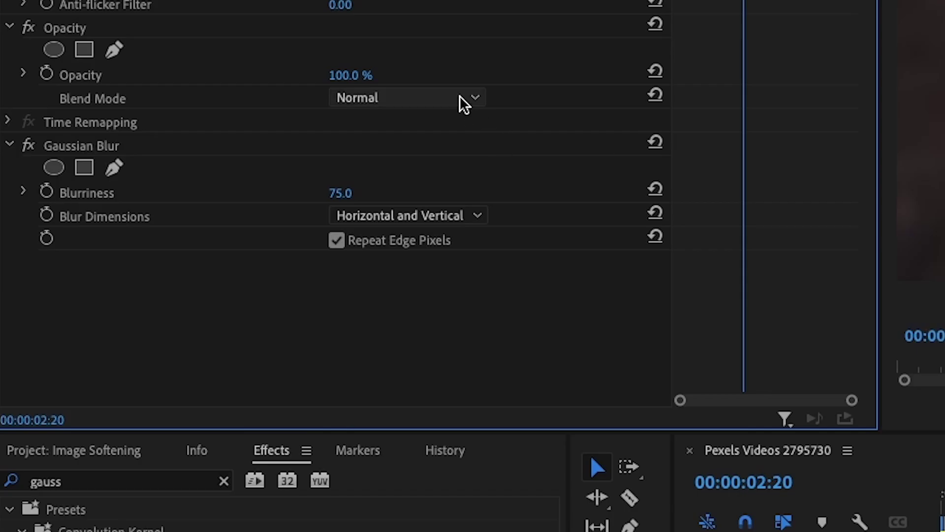
Set the adjustment layer's blend mode to Screen and pull the middle of its Lumetri RGB curve down.
left_click(204, 191)
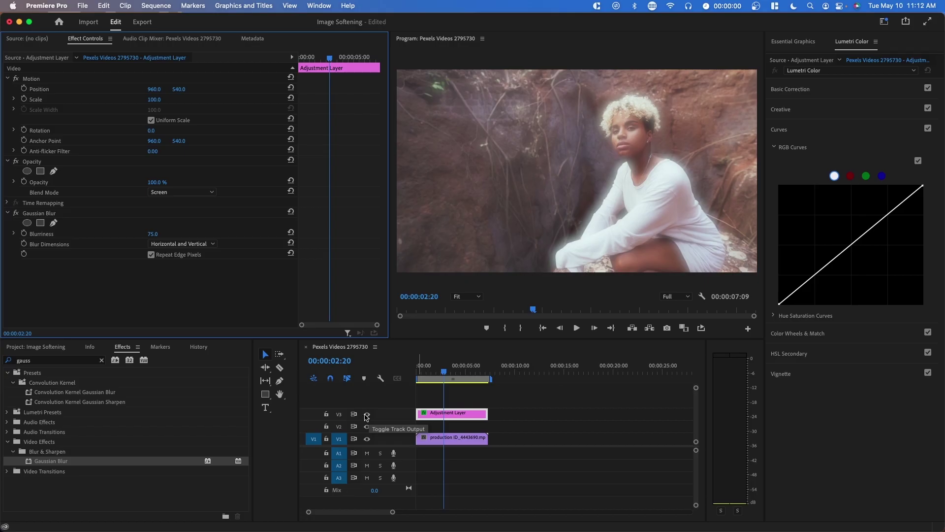
left_click(367, 418)
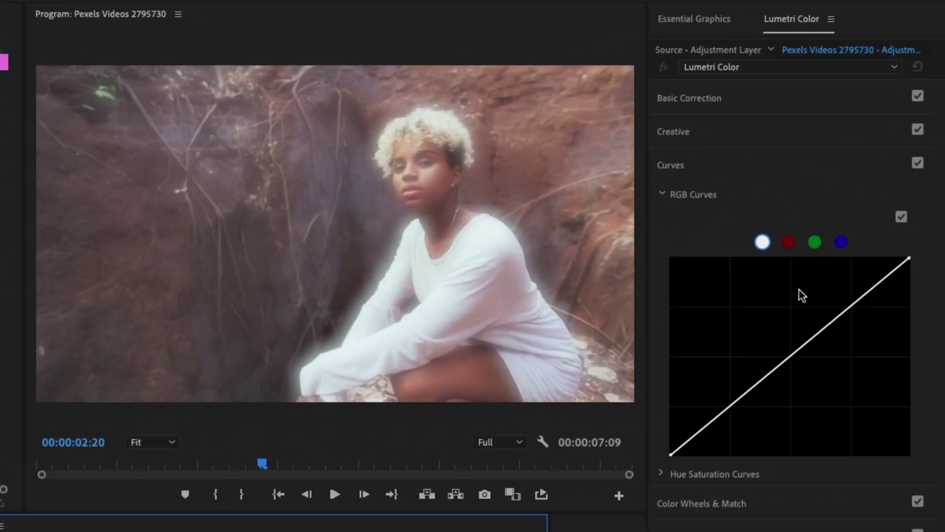
left_click_drag(781, 364, 804, 391)
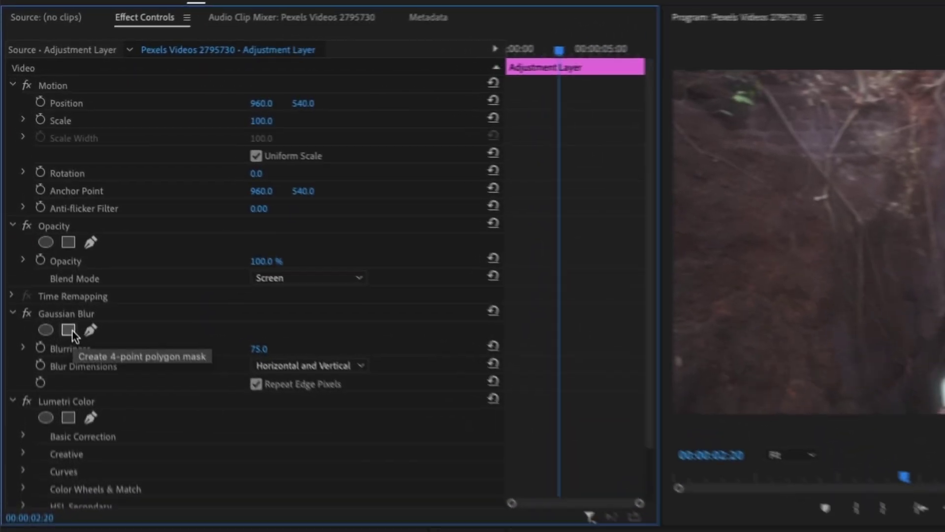
Add a four-point polygon mask to Gaussian Blur with 70% mask opacity and a mask expansion of 917.
left_click(69, 330)
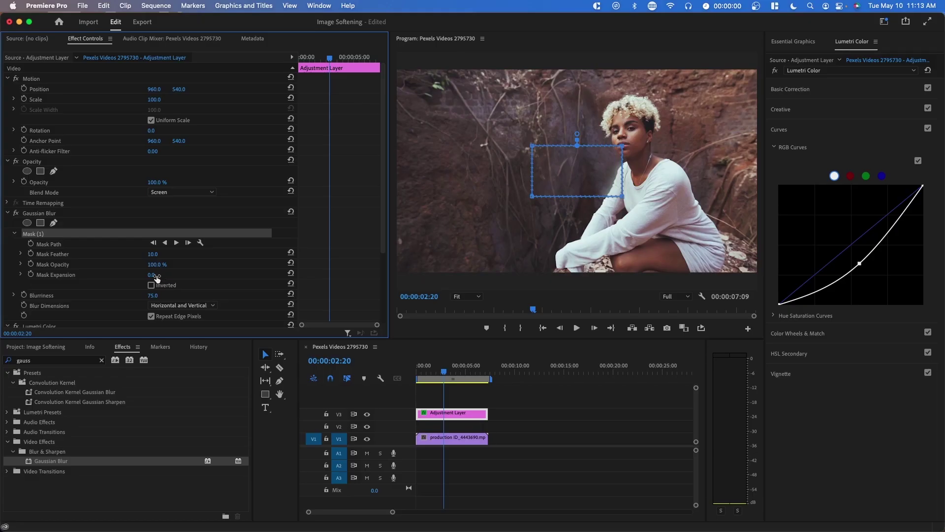
left_click_drag(154, 275, 605, 276)
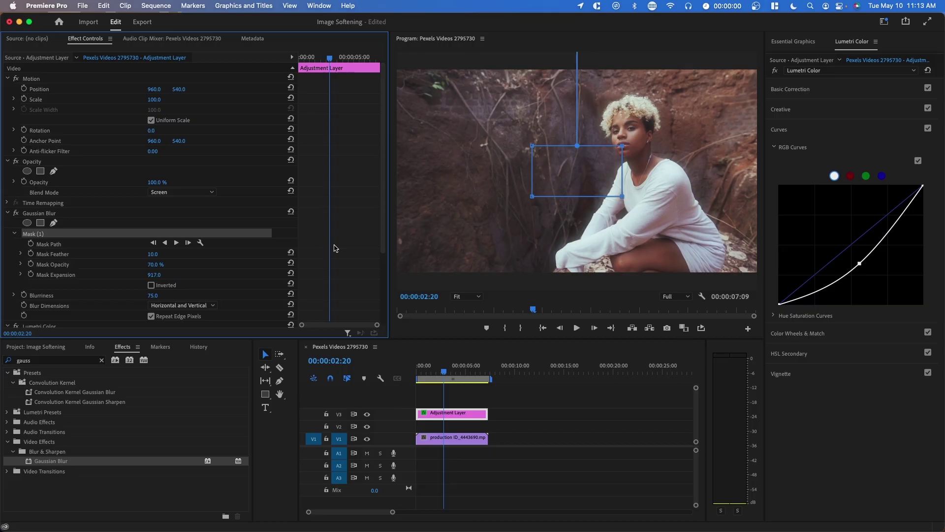
Apply an inverted Find Edges effect to the adjustment layer and place it above Gaussian Blur in the effect order.
left_click(618, 397)
type("Fin")
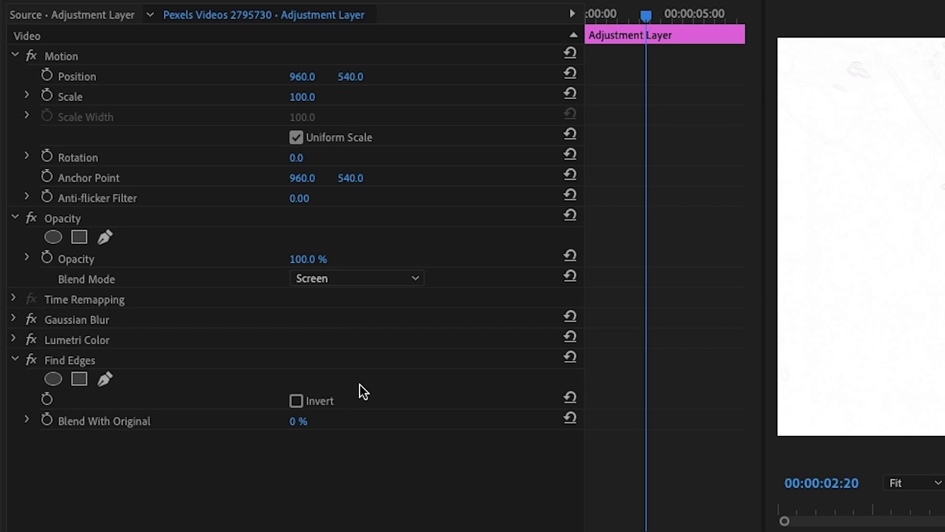
left_click(297, 401)
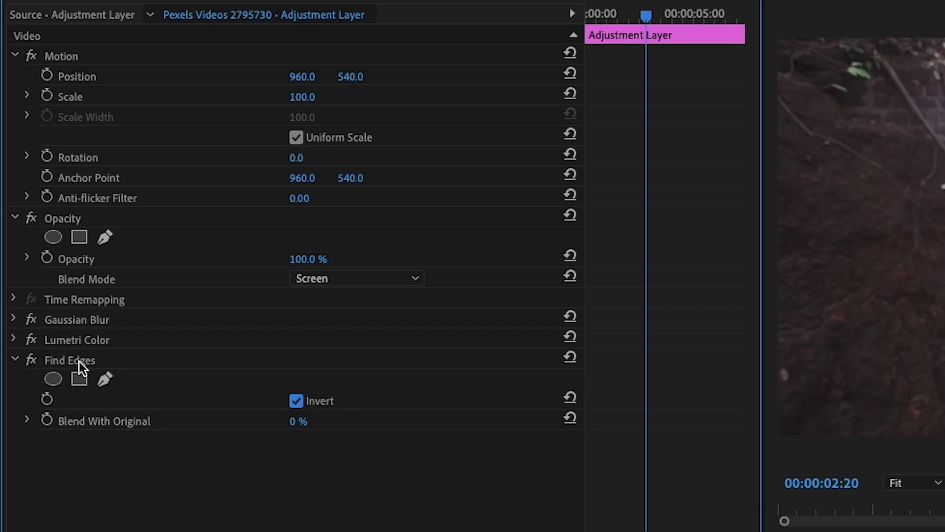
left_click_drag(79, 361, 108, 308)
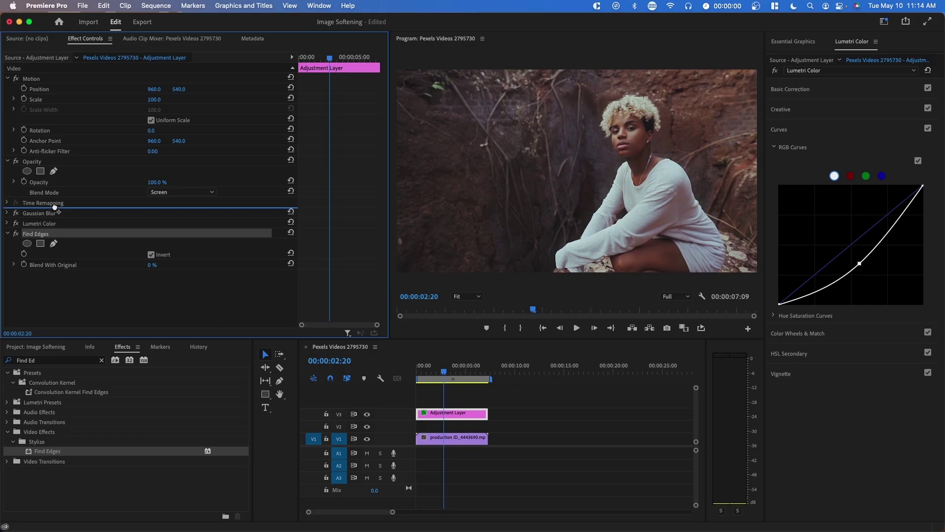
left_click_drag(55, 209, 56, 209)
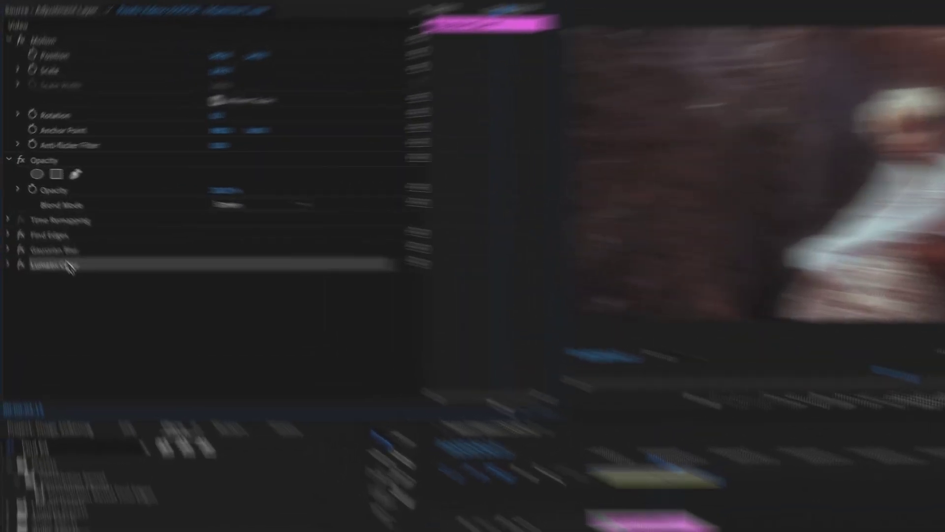
Duplicate the adjustment layer's Lumetri Color effect and place the copy above Find Edges.
left_click(53, 234)
right_click(51, 233)
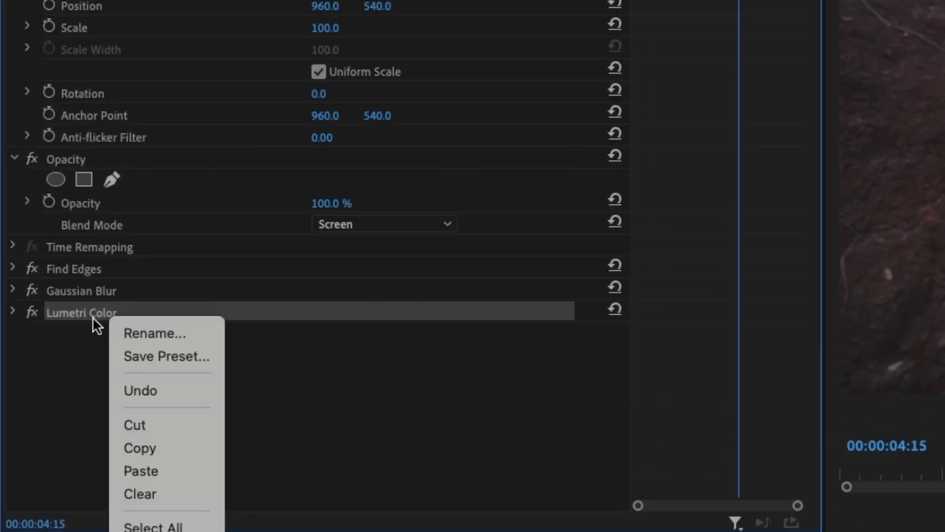
left_click(185, 448)
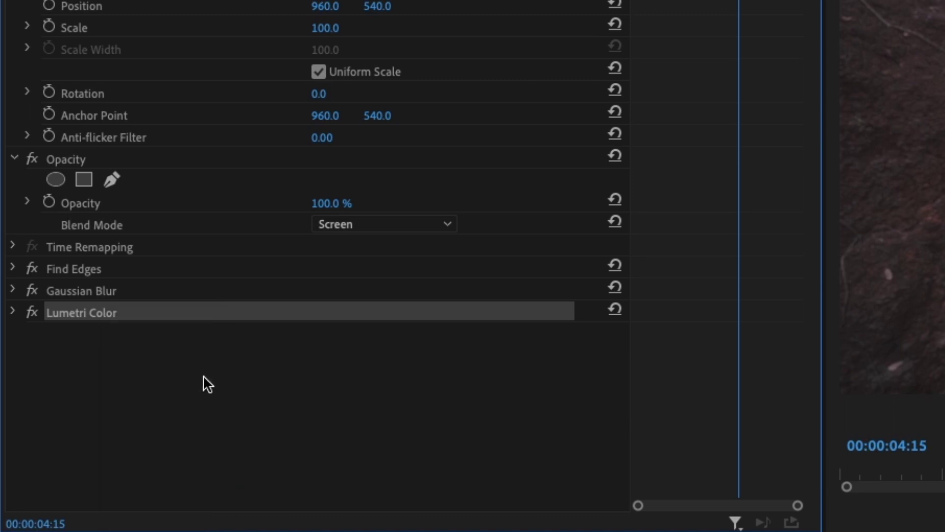
right_click(207, 377)
left_click(238, 527)
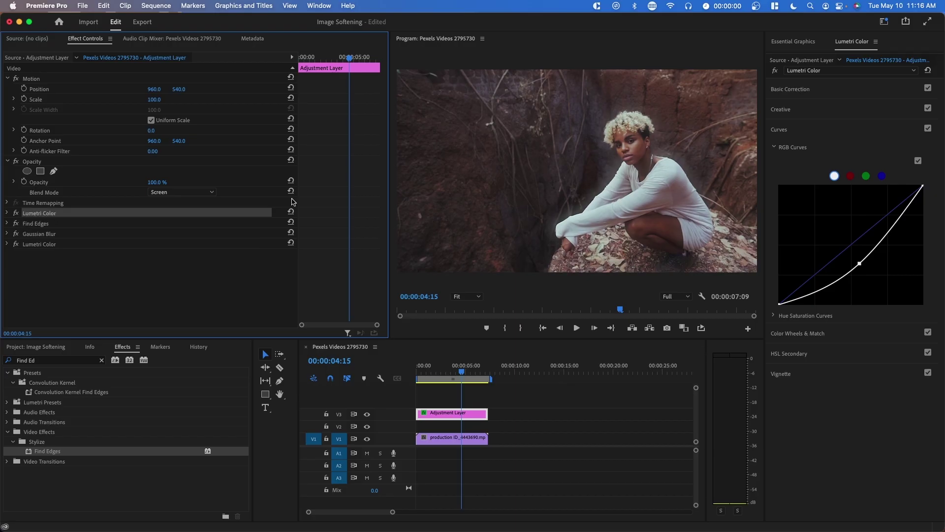
Straighten the RGB curve of the duplicated Lumetri Color effect back to a diagonal line.
left_click(7, 213)
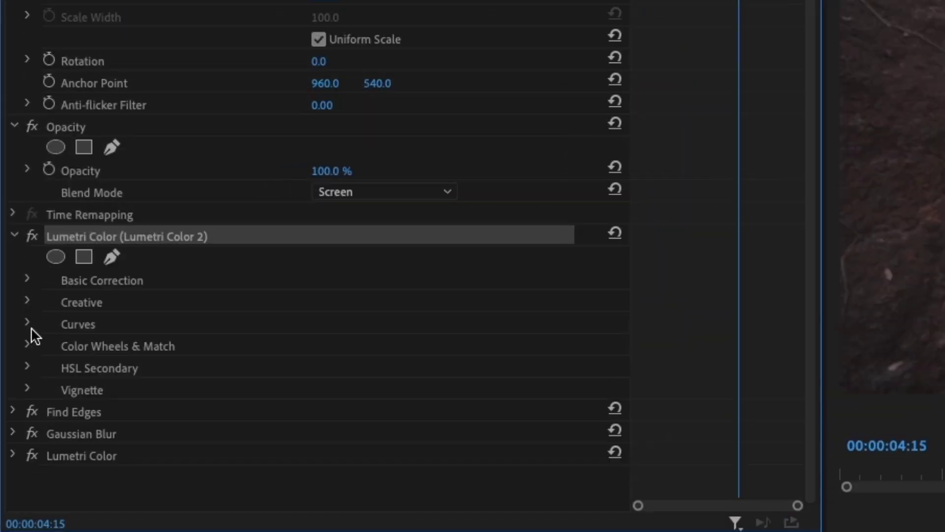
left_click(14, 260)
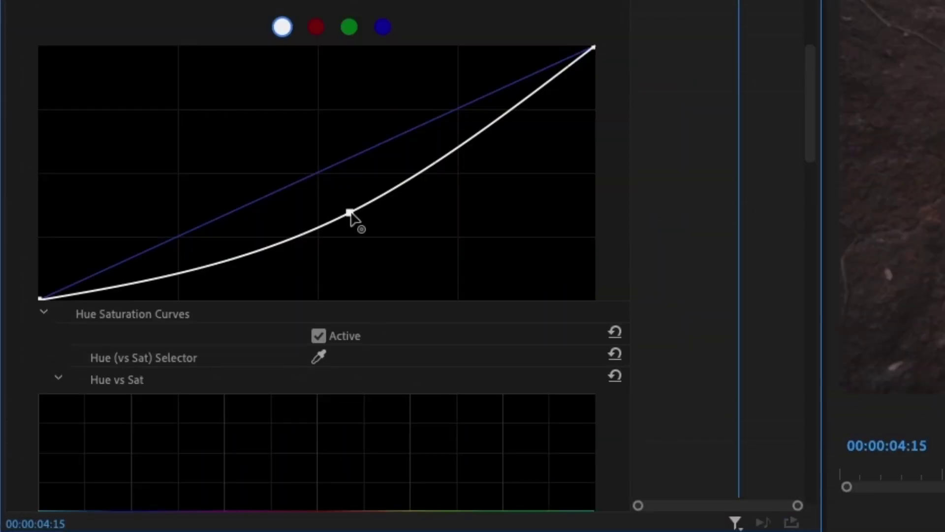
left_click_drag(349, 213, 328, 170)
Shape the Sat vs Sat curve of the duplicated Lumetri Color into alternating full-height peaks and valleys.
scroll(173, 182, "down", 5)
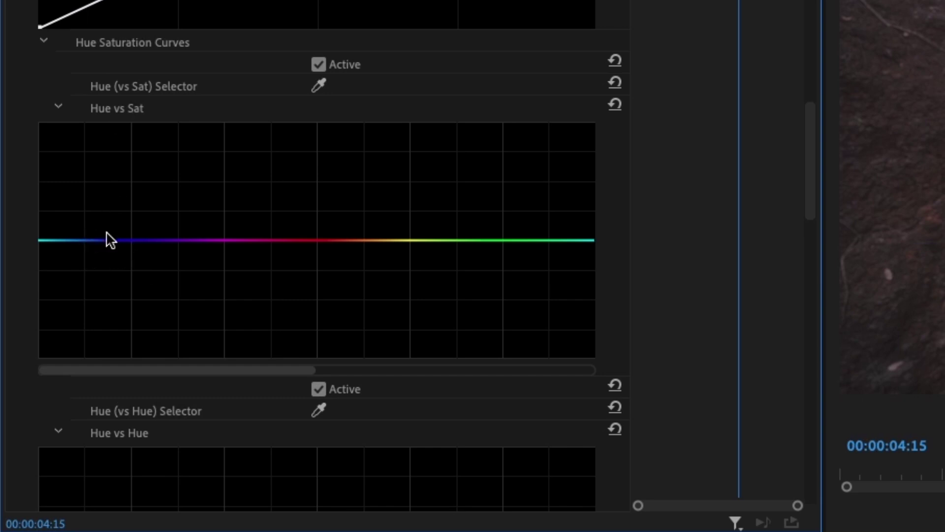
scroll(148, 345, "down", 3)
scroll(122, 97, "up", 1)
scroll(152, 281, "down", 8)
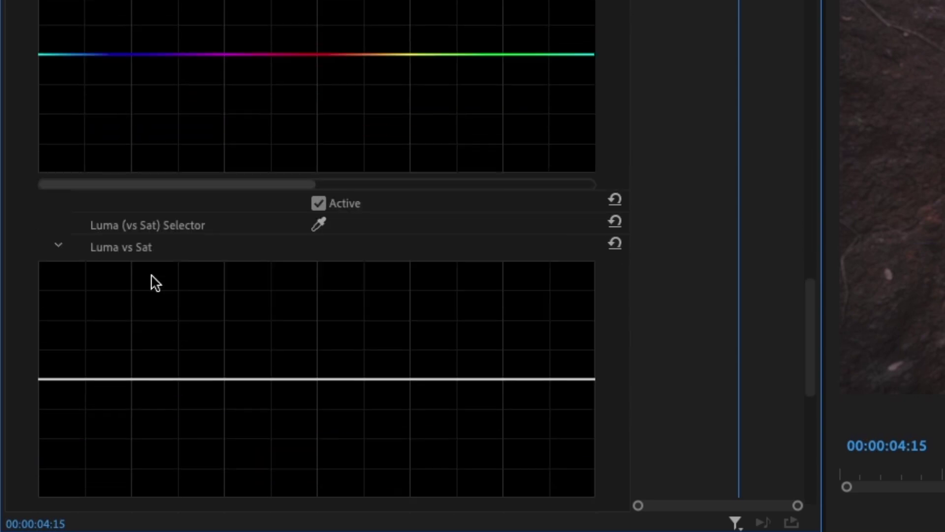
scroll(151, 276, "up", 2)
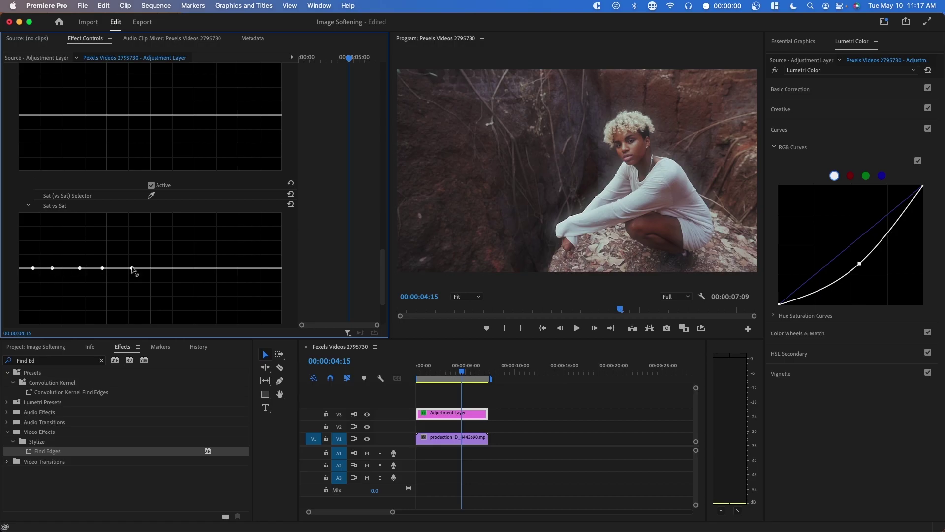
left_click_drag(34, 268, 42, 201)
left_click_drag(53, 270, 39, 345)
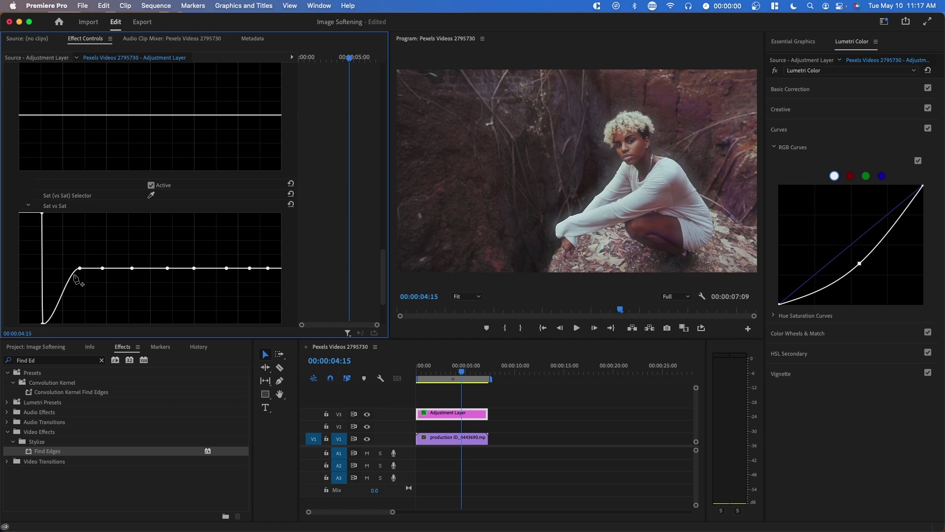
left_click_drag(79, 269, 67, 212)
left_click_drag(102, 269, 72, 325)
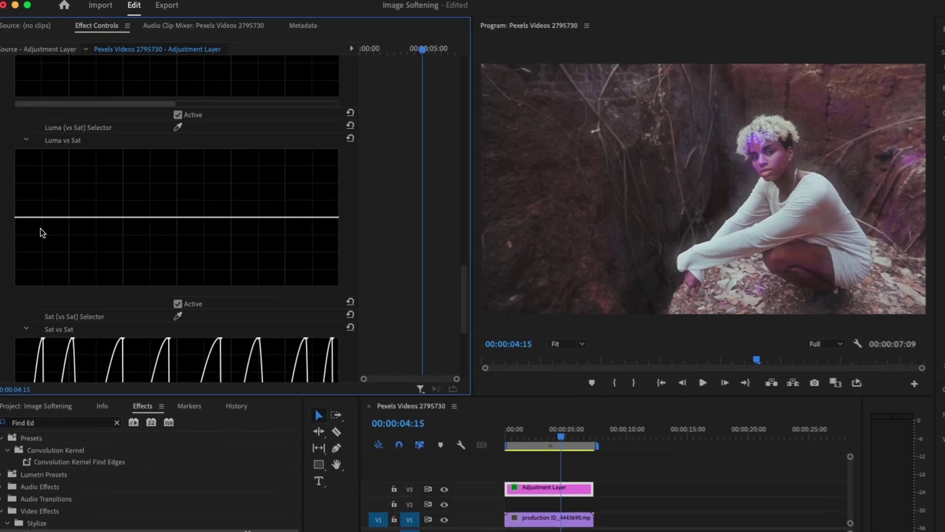
Shape the Luma vs Sat curve of the duplicated Lumetri Color into alternating full-height peaks and valleys.
left_click_drag(142, 262, 142, 173)
left_click_drag(154, 262, 155, 352)
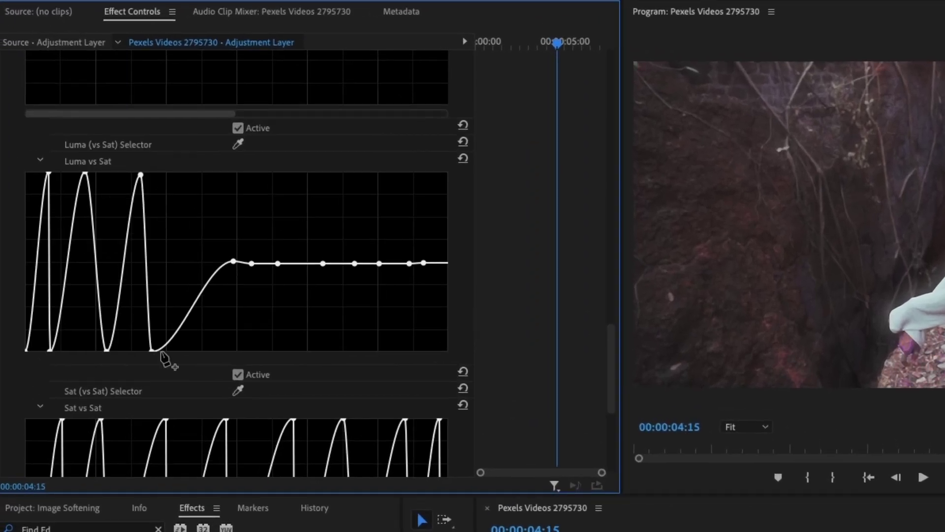
left_click_drag(232, 263, 226, 173)
left_click_drag(310, 263, 302, 348)
left_click_drag(394, 262, 395, 173)
Raise alternate points of the Hue vs Luma curve to form tall peaks across all the hues.
scroll(412, 197, "up", 5)
left_click_drag(99, 332, 119, 242)
left_click_drag(214, 331, 212, 243)
left_click_drag(253, 330, 262, 219)
left_click_drag(300, 331, 314, 243)
Shape the Hue vs Hue and Hue vs Sat curves into the same alternating peaks and valleys.
scroll(394, 222, "up", 5)
left_click(57, 260)
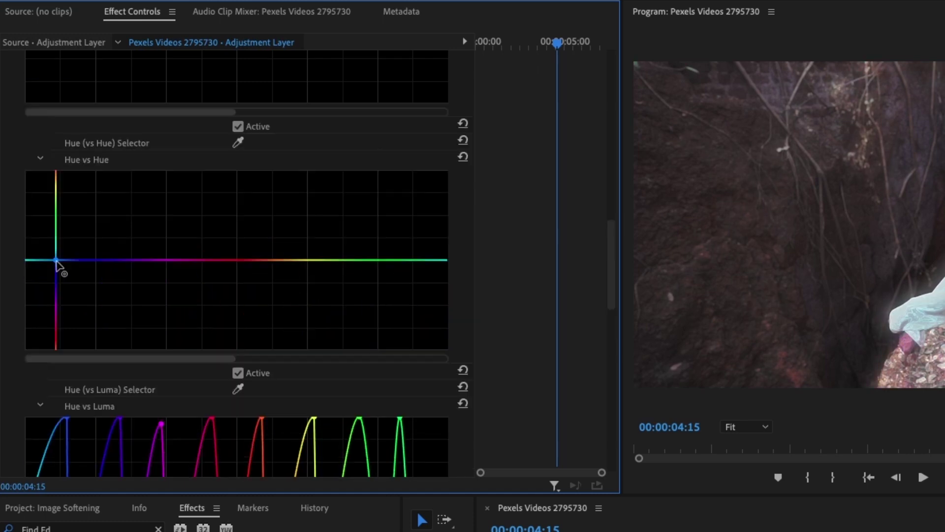
left_click_drag(412, 260, 414, 174)
left_click_drag(230, 259, 232, 171)
scroll(33, 422, "up", 5)
left_click_drag(433, 276, 47, 257)
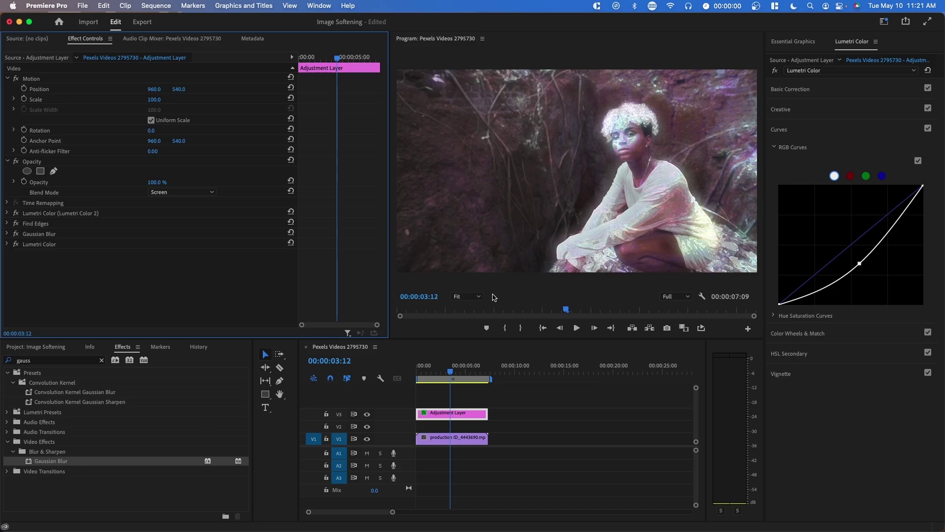
View the program frame at 100% and inspect the edge lines on the subject's face and shirt.
left_click(475, 297)
left_click(469, 362)
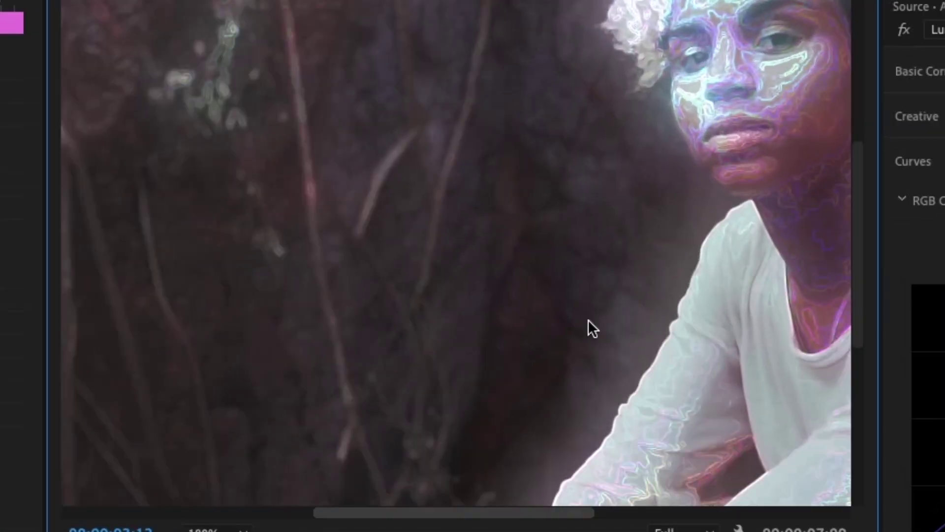
key("h")
left_click_drag(601, 277, 140, 79)
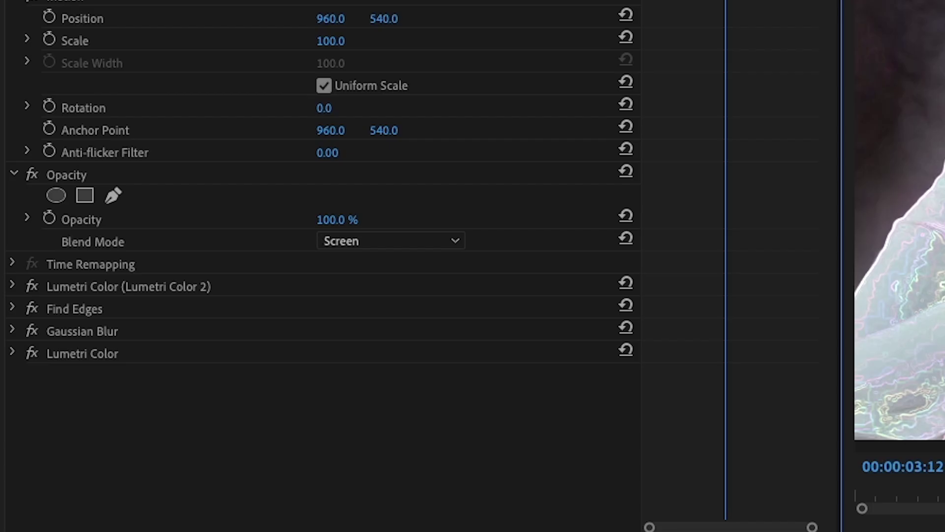
Add a second Gaussian Blur with Blurriness 25 above the duplicated Lumetri Color and play back the sequence.
left_click_drag(51, 460, 63, 258)
left_click_drag(128, 377, 117, 271)
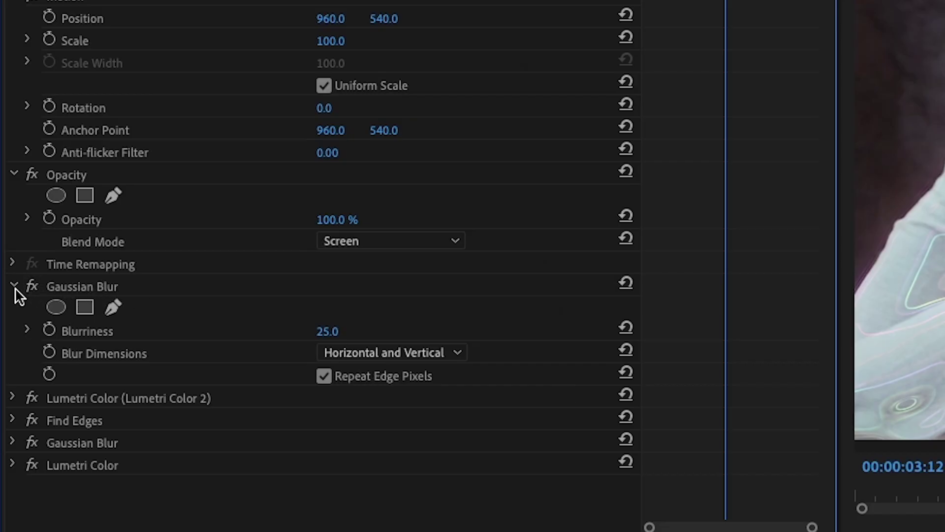
left_click(14, 286)
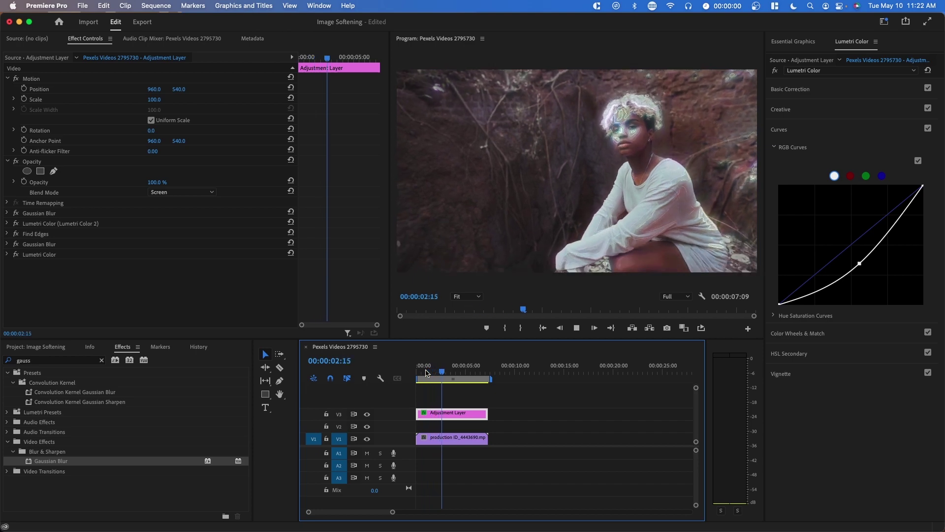
key("space")
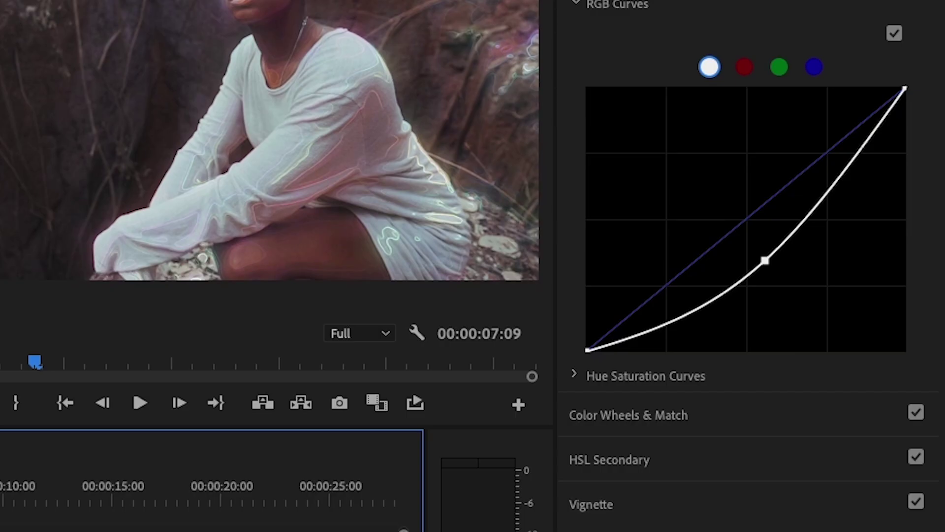
Raise the vibrance and creative saturation of the adjustment layer's Lumetri Color and set its contrast to 100.
left_click(604, 388)
scroll(748, 266, "up", 8)
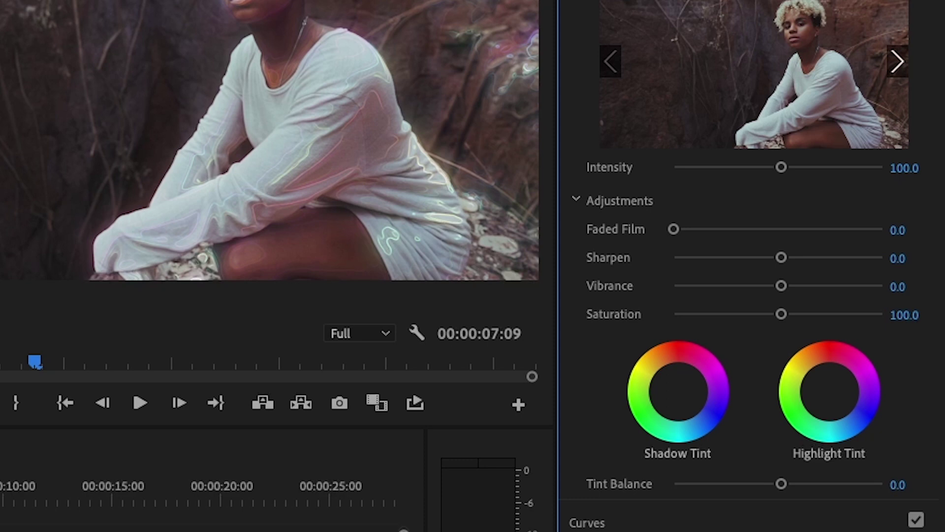
left_click_drag(843, 286, 898, 287)
left_click_drag(853, 313, 915, 312)
left_click(855, 93)
left_click_drag(895, 245, 924, 249)
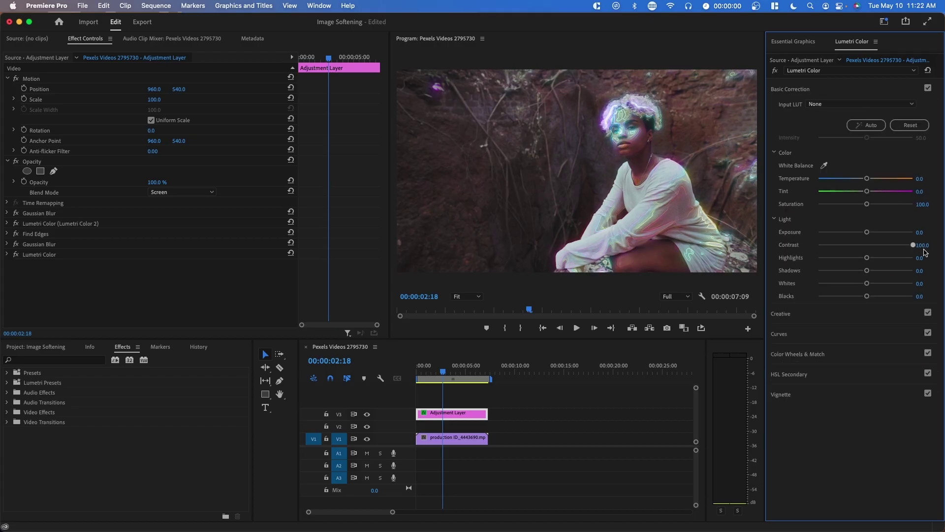
Find the ProcAmp video effect and apply it to the adjustment layer.
left_click(79, 360)
type("p")
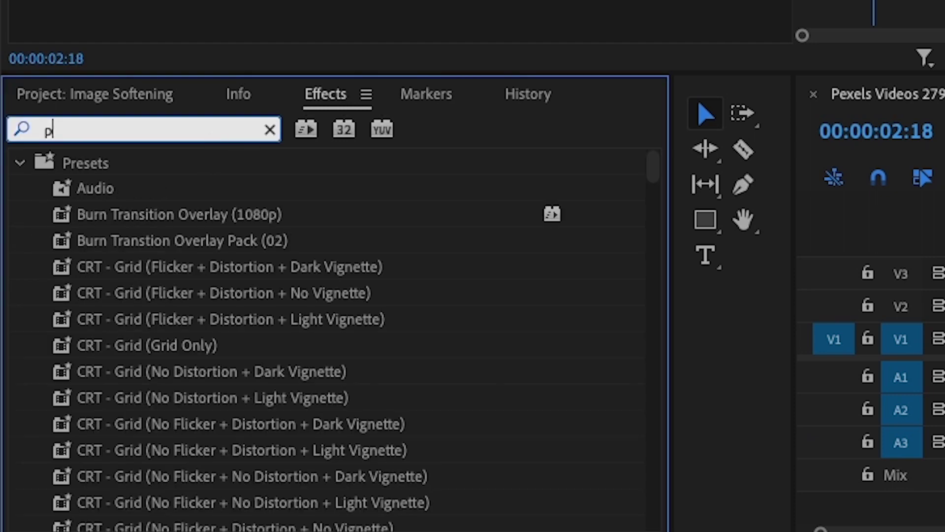
type("roc")
left_click_drag(140, 460, 944, 309)
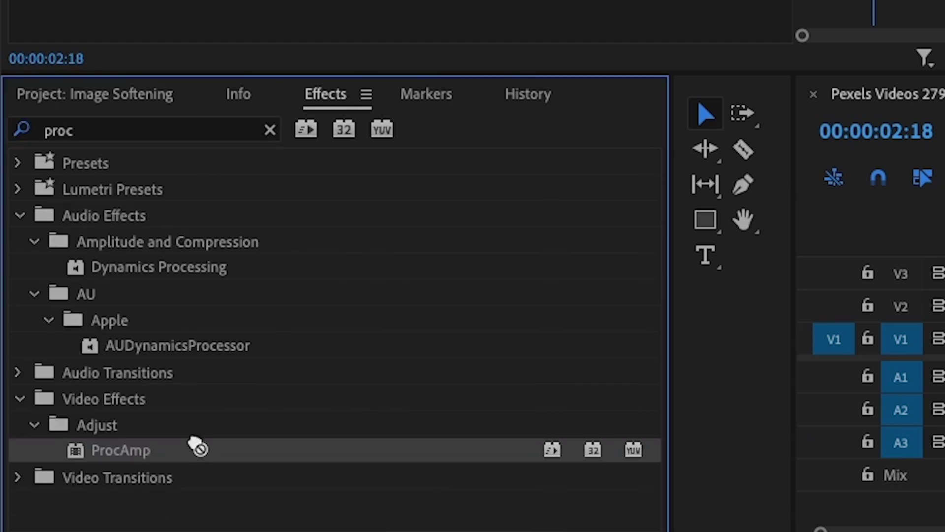
Set the ProcAmp Hue to -13° and Saturation to 115 on the adjustment layer.
left_click_drag(458, 306, 445, 277)
left_click_drag(48, 265, 53, 205)
left_click_drag(140, 219, 139, 222)
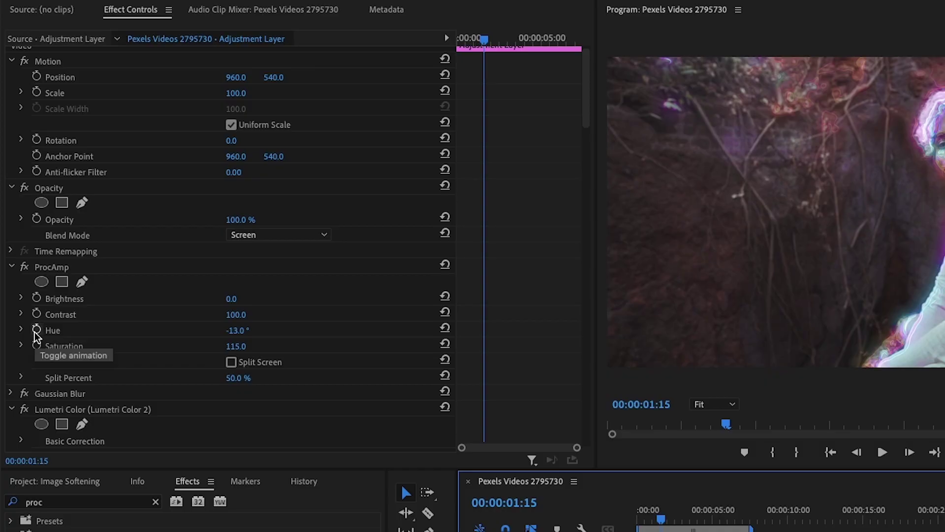
Animate the ProcAmp Hue and Contrast from keyframes at the adjustment layer's start, and raise the Hue in a keyframe at its end.
left_click(37, 330)
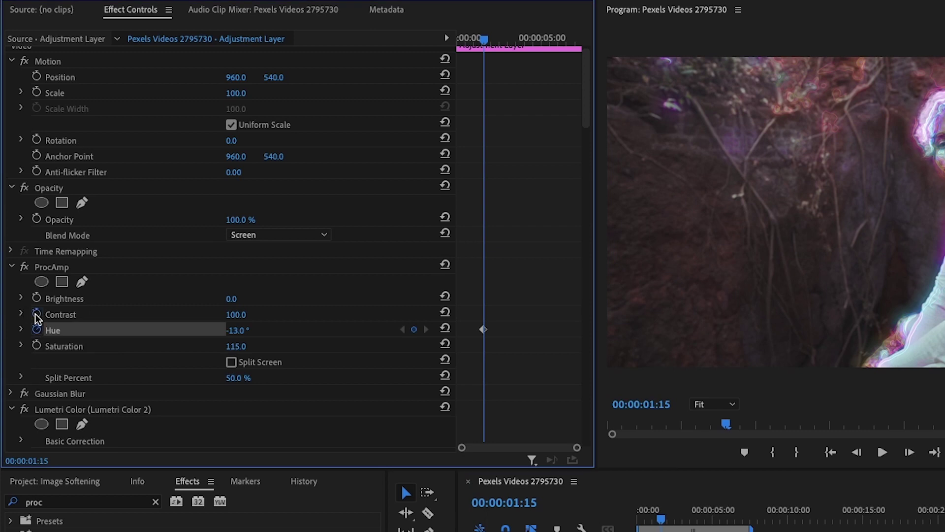
left_click(37, 313)
left_click_drag(509, 292, 418, 334)
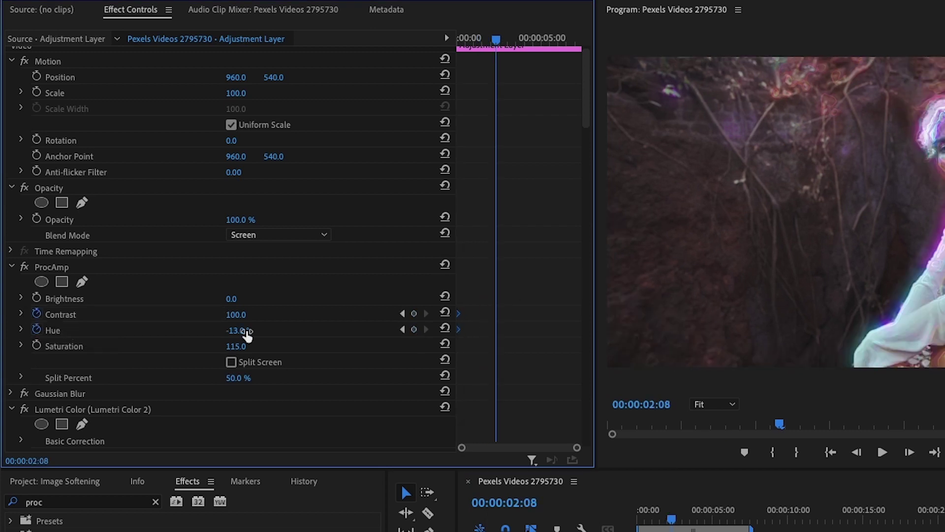
left_click_drag(247, 335, 240, 336)
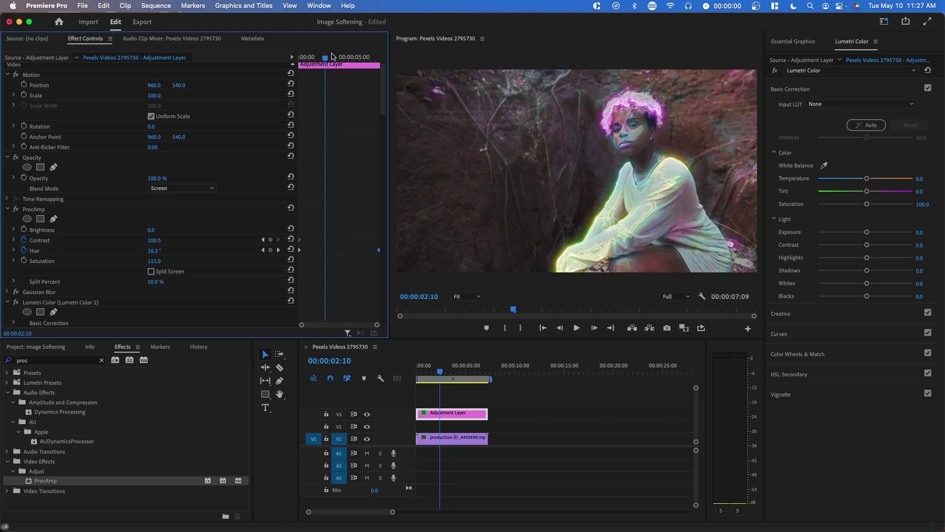
Keyframe the ProcAmp Contrast to 188 at 00:00:03:18, reset it to default at the adjustment layer's end, and scrub through the animation.
left_click_drag(327, 58, 341, 57)
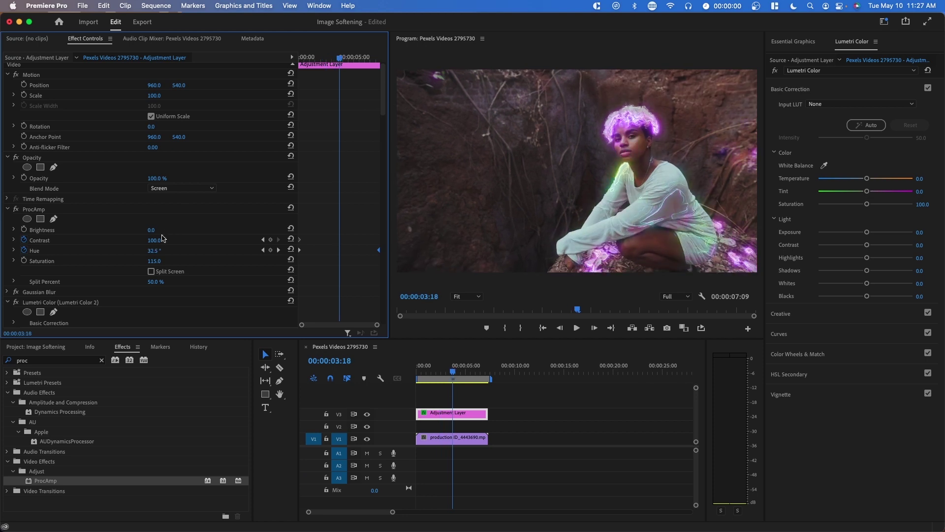
left_click_drag(155, 240, 197, 241)
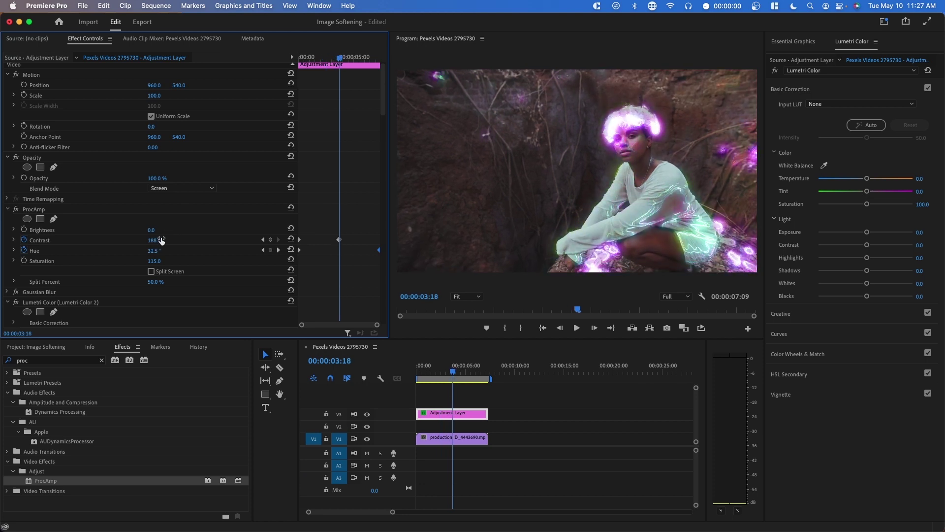
left_click_drag(362, 63, 371, 58)
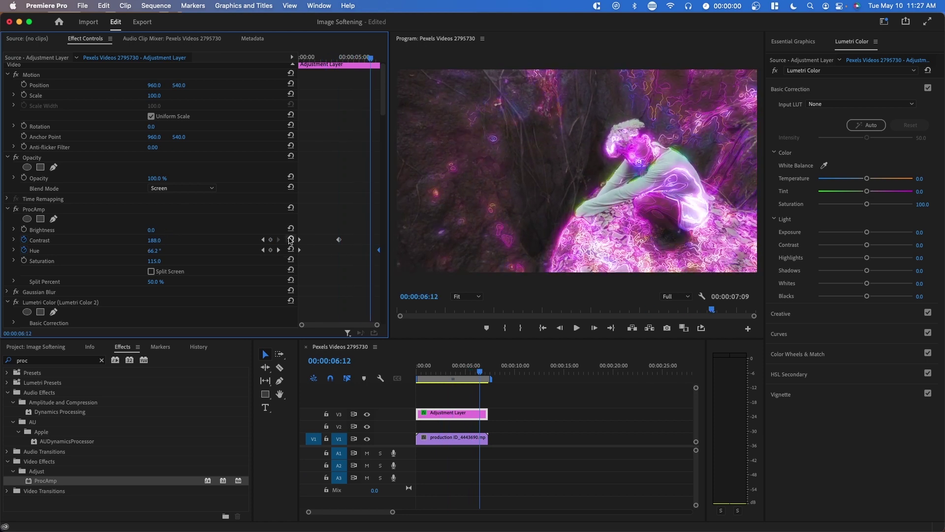
left_click(289, 239)
left_click_drag(308, 63, 336, 70)
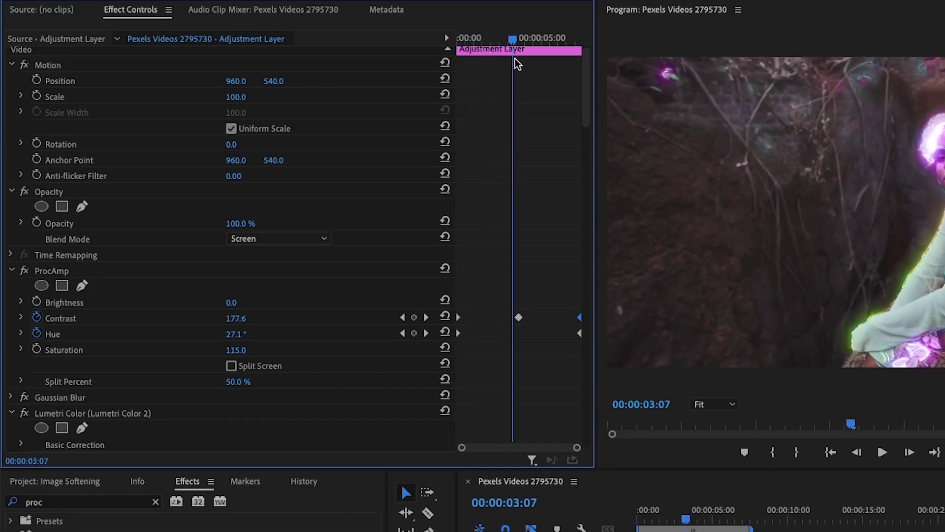
left_click_drag(515, 58, 579, 70)
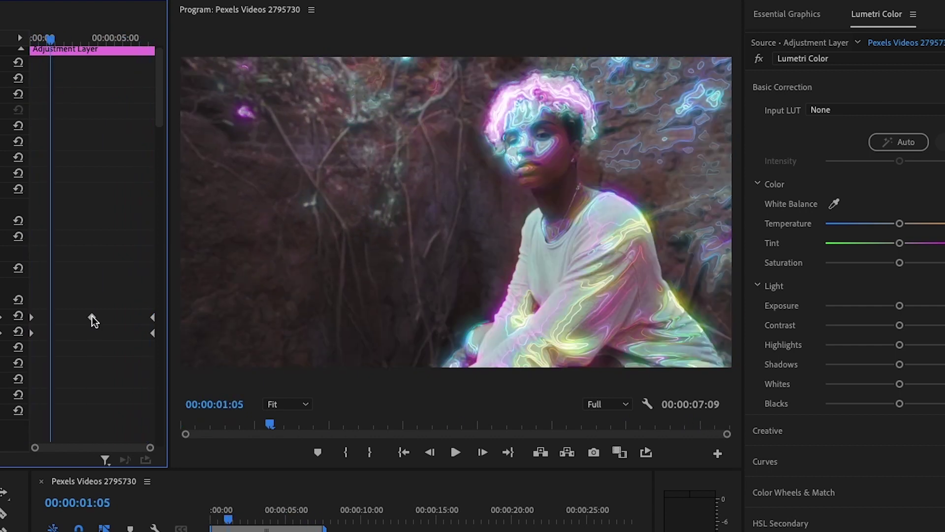
Move the middle Contrast keyframe and the final Contrast and Hue keyframes earlier to speed up the animation, and play back the sequence.
left_click_drag(92, 318, 64, 317)
left_click_drag(175, 355, 167, 354)
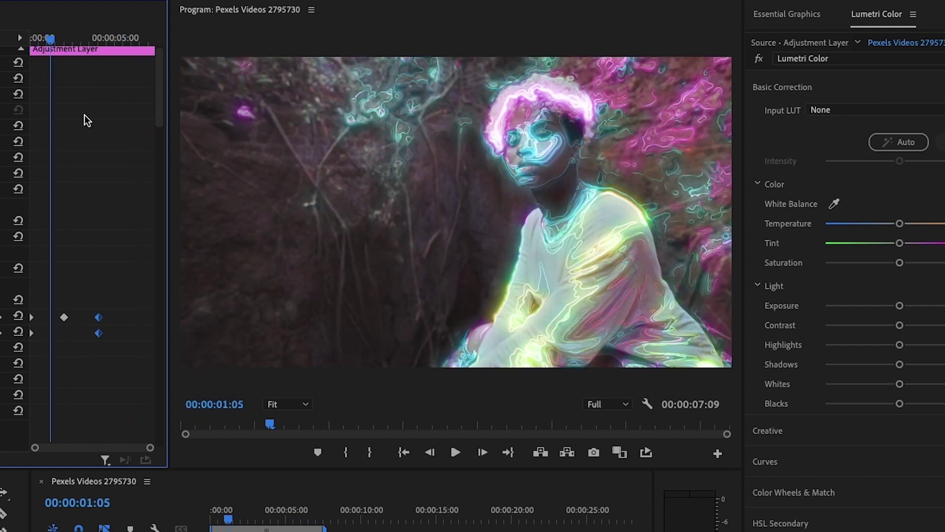
key("Home")
key("space")
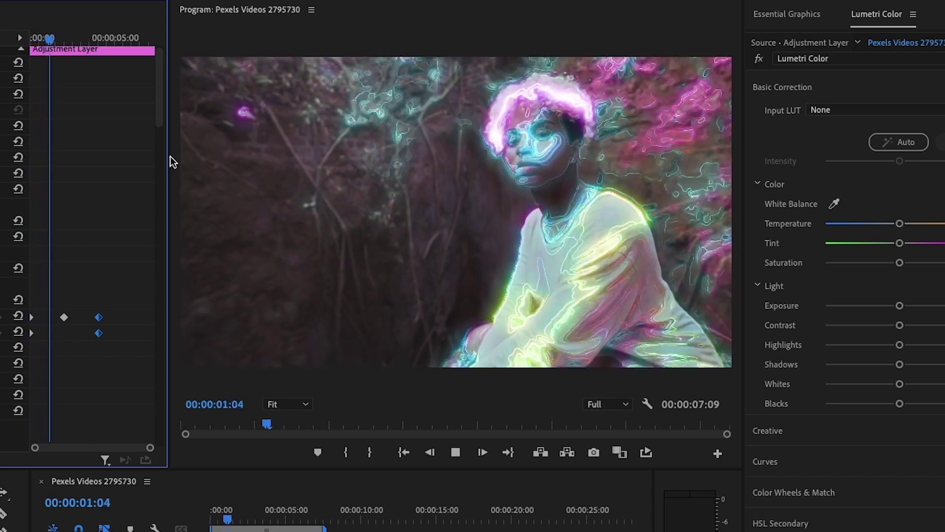